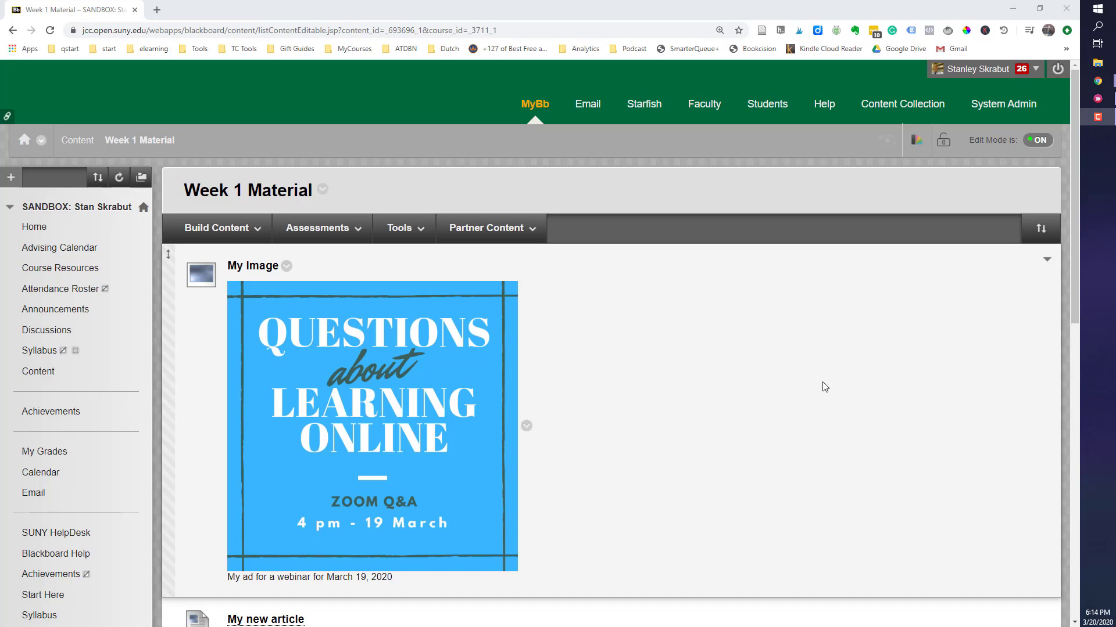
- Open the edit form for the My Image item on Week 1 Material
{"action": "left_click", "coordinate": [491, 228]}
{"action": "left_click", "coordinate": [204, 194]}
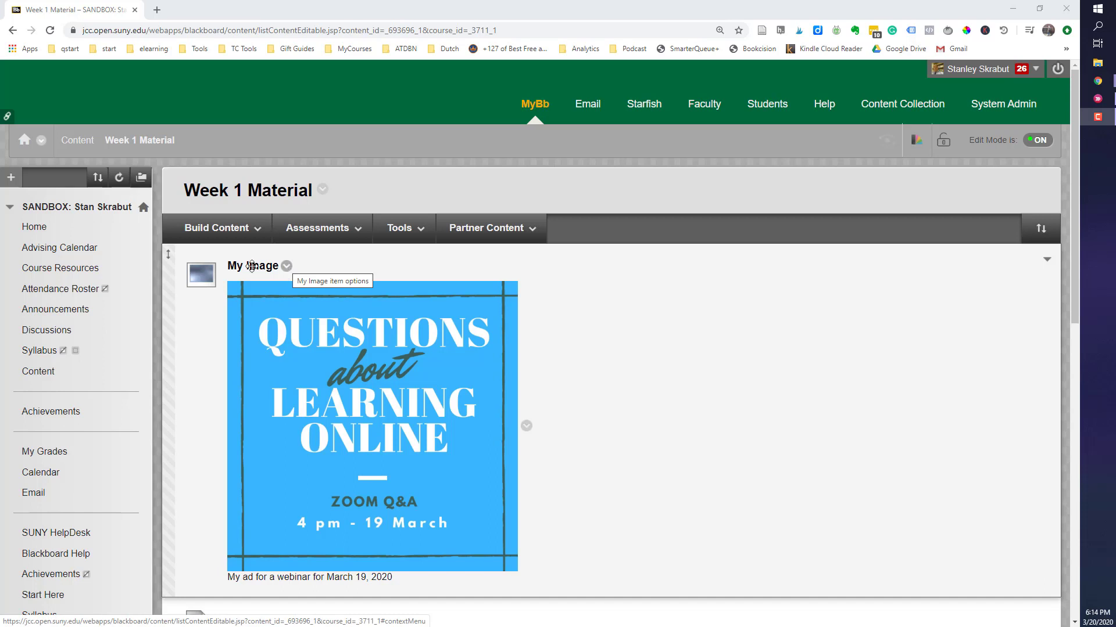
{"action": "left_click", "coordinate": [287, 268]}
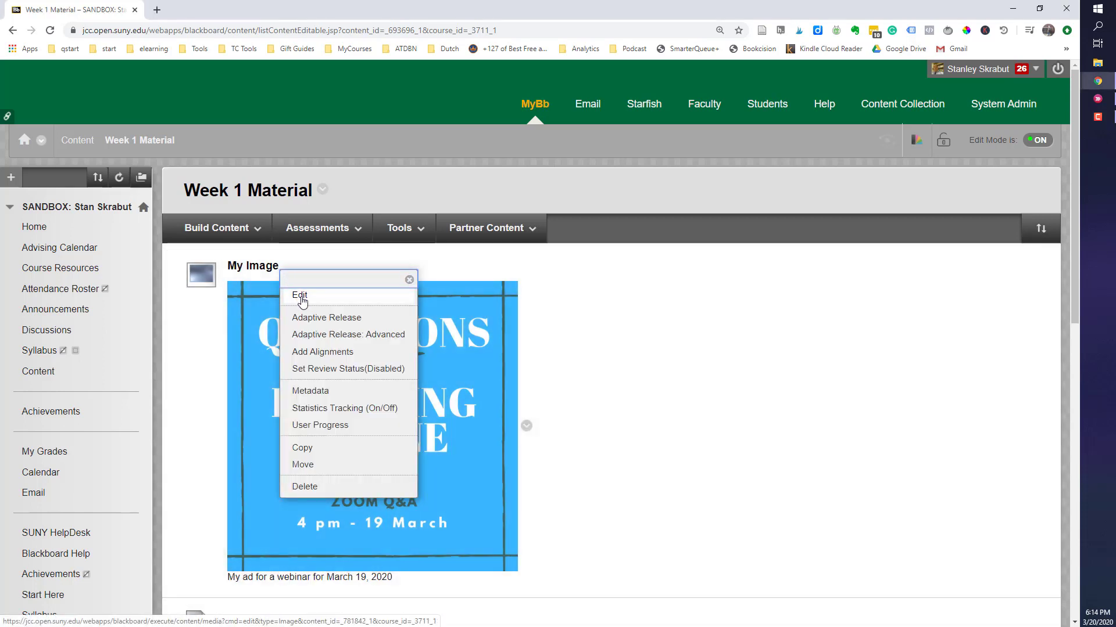
{"action": "left_click", "coordinate": [302, 301]}
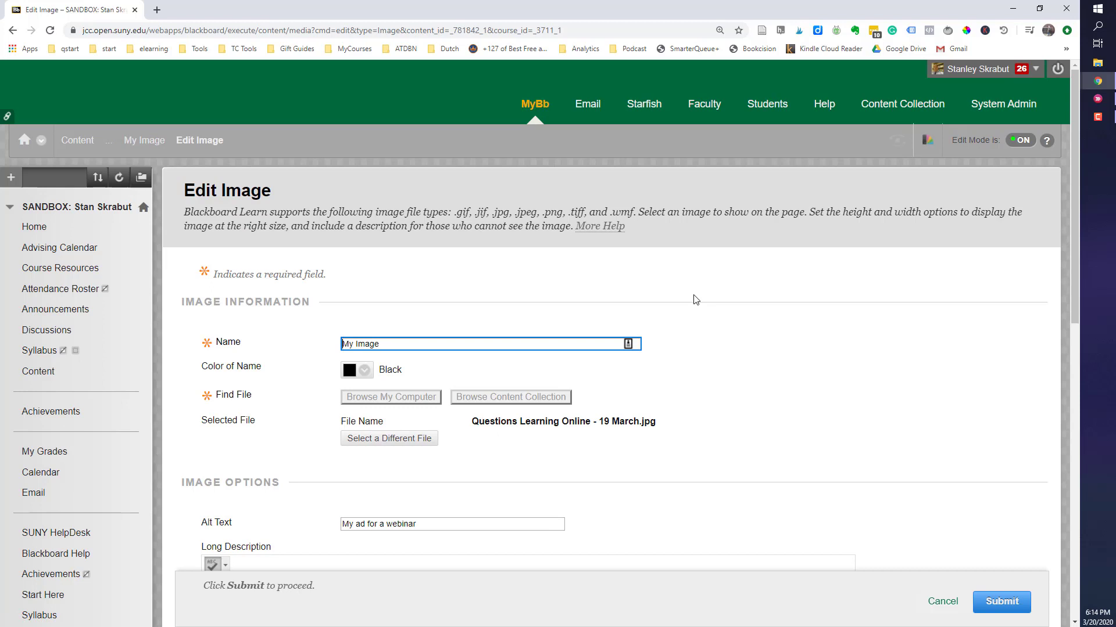
- Set My Image's custom width and height to 100 px and submit the edit
{"action": "scroll", "coordinate": [683, 302], "scroll_direction": "down", "scroll_amount": 2}
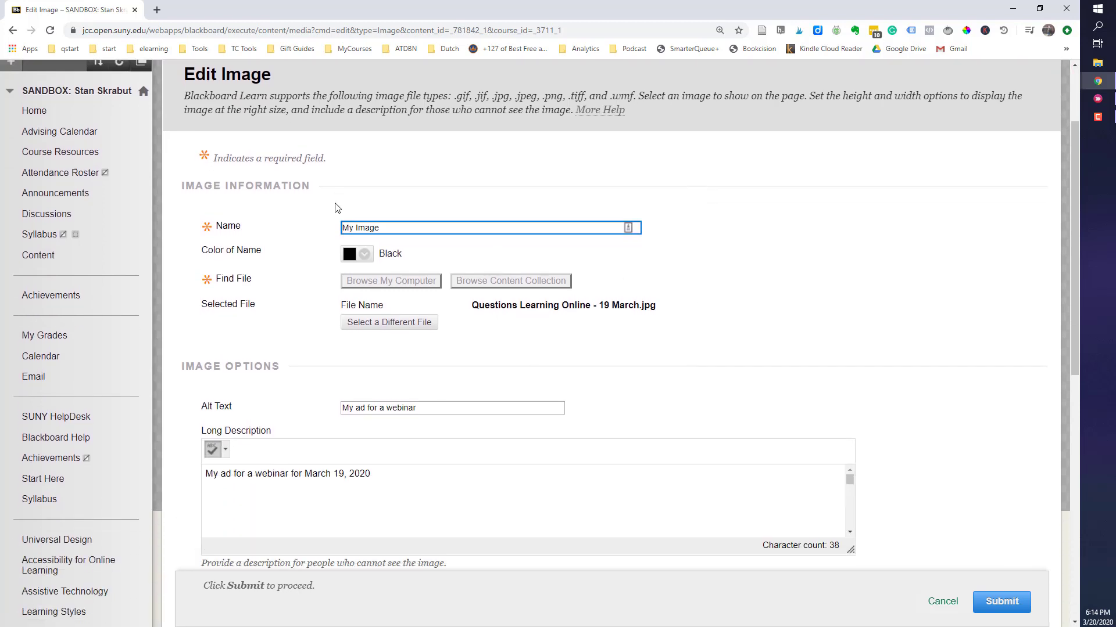
{"action": "scroll", "coordinate": [582, 338], "scroll_direction": "down", "scroll_amount": 1}
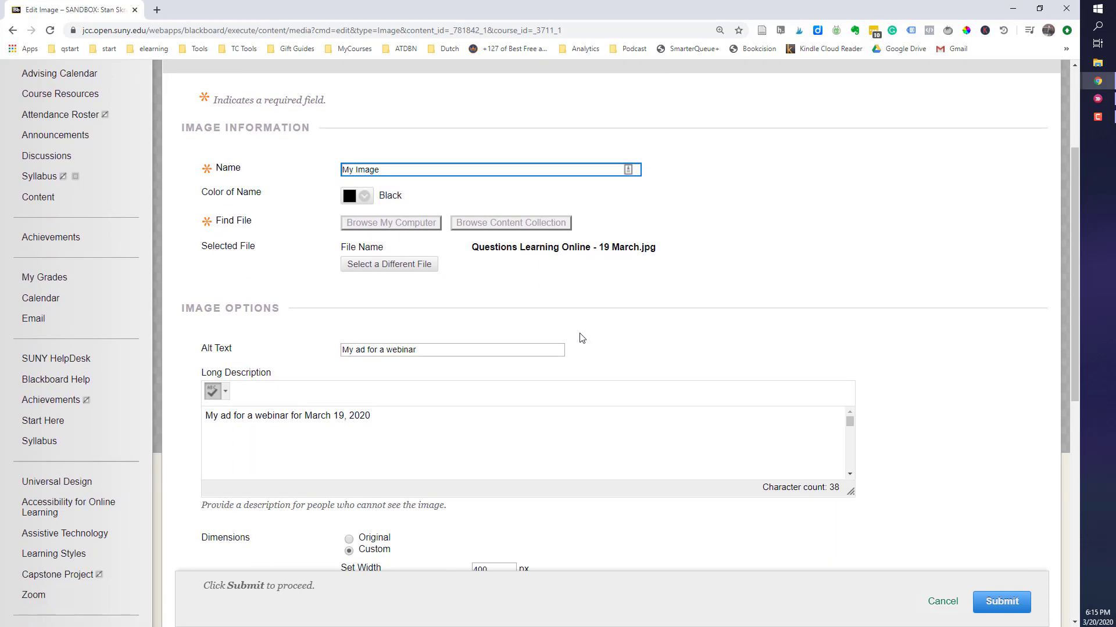
{"action": "scroll", "coordinate": [595, 297], "scroll_direction": "down", "scroll_amount": 3}
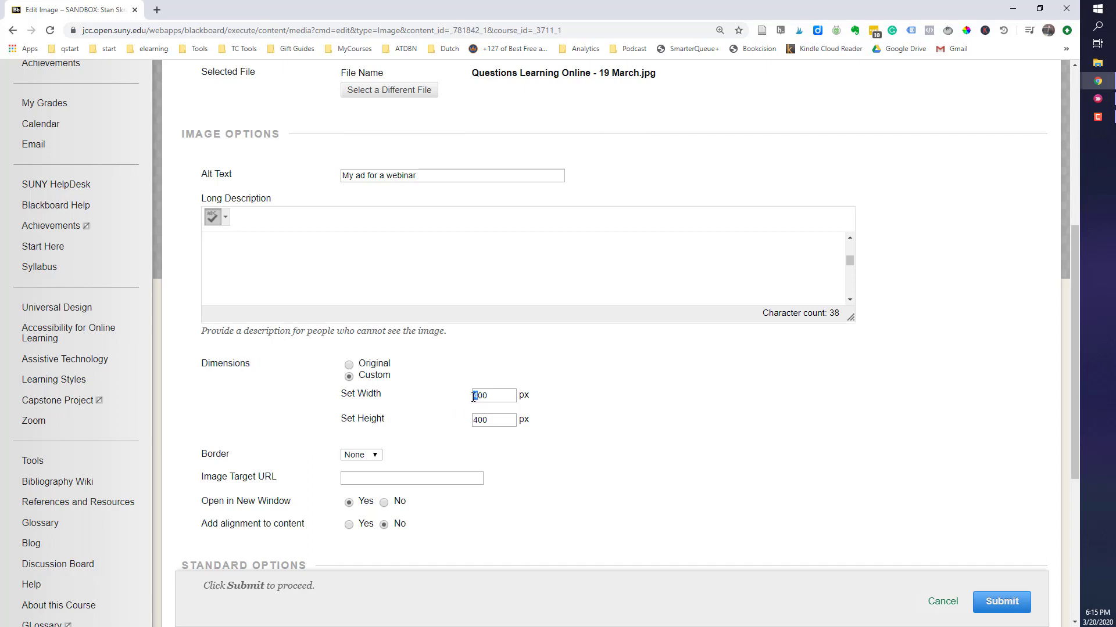
{"action": "left_click_drag", "start_coordinate": [477, 398], "coordinate": [471, 401]}
{"action": "left_click_drag", "start_coordinate": [477, 421], "coordinate": [471, 423]}
{"action": "type", "text": "1"}
{"action": "left_click", "coordinate": [521, 456]}
{"action": "scroll", "coordinate": [573, 458], "scroll_direction": "down", "scroll_amount": 2}
{"action": "scroll", "coordinate": [572, 458], "scroll_direction": "down", "scroll_amount": 1}
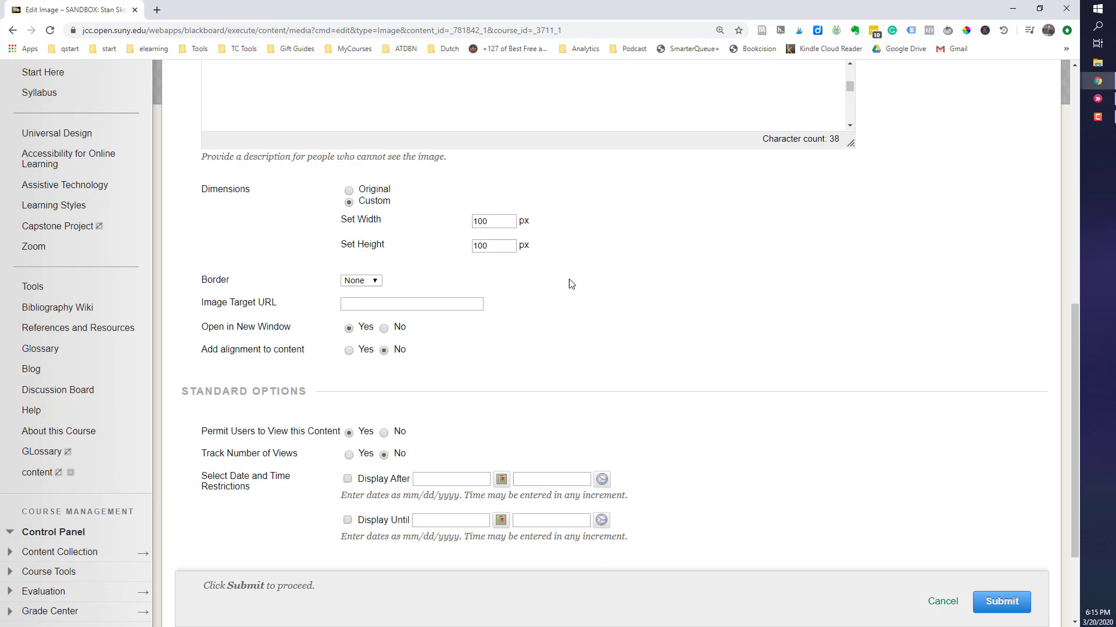
{"action": "left_click", "coordinate": [1004, 605]}
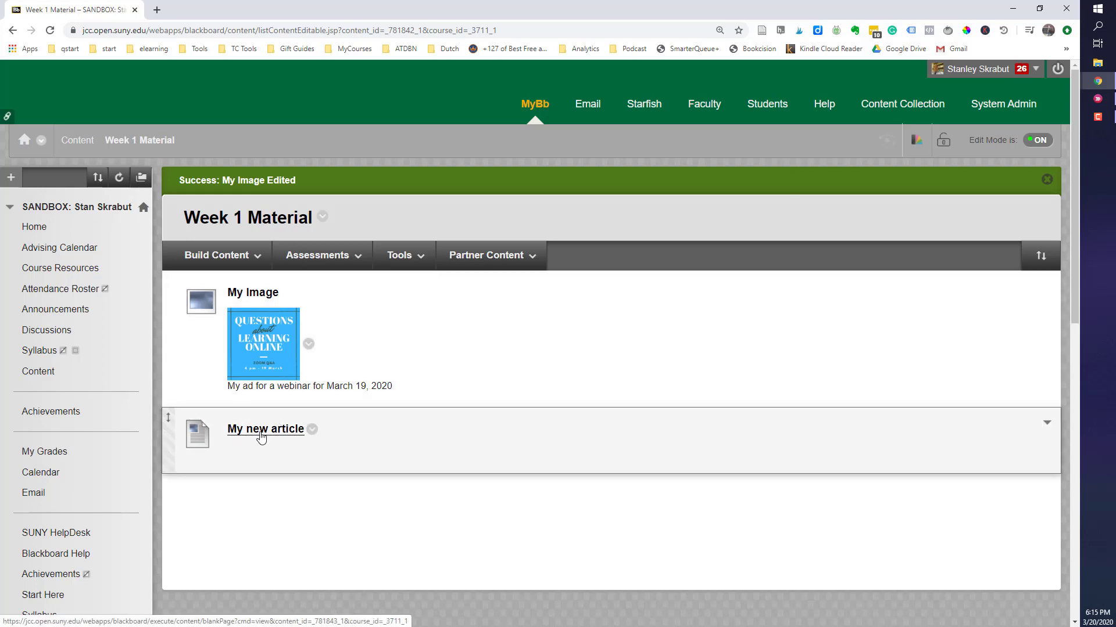
- Open My new article and stretch the content editor taller until the teal image shows
{"action": "left_click", "coordinate": [261, 437]}
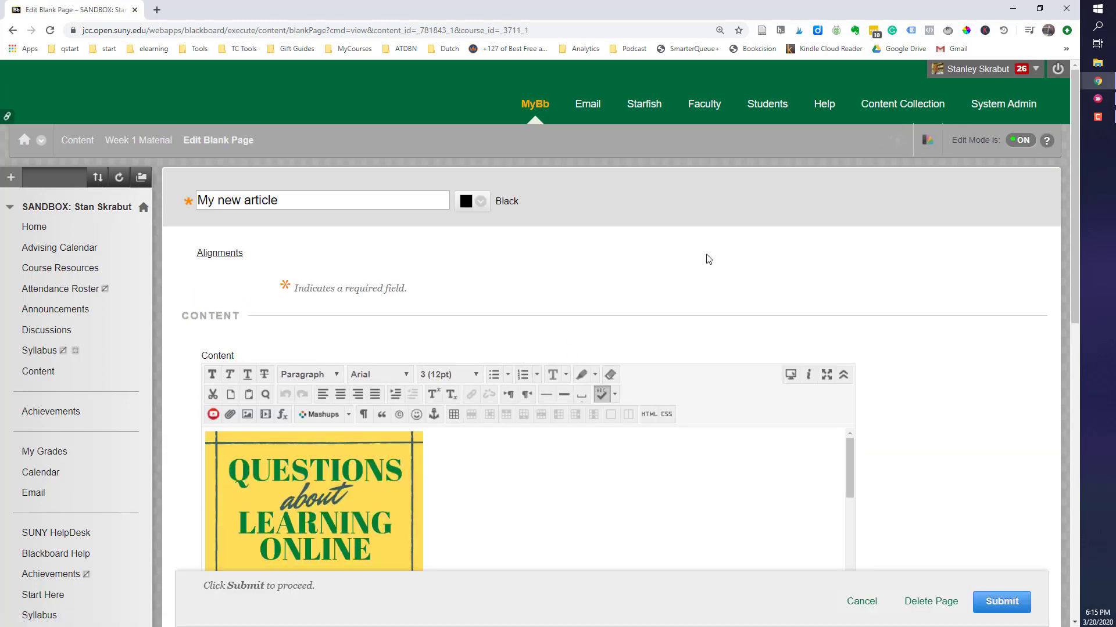
{"action": "scroll", "coordinate": [945, 266], "scroll_direction": "down", "scroll_amount": 1}
{"action": "scroll", "coordinate": [945, 266], "scroll_direction": "down", "scroll_amount": 2}
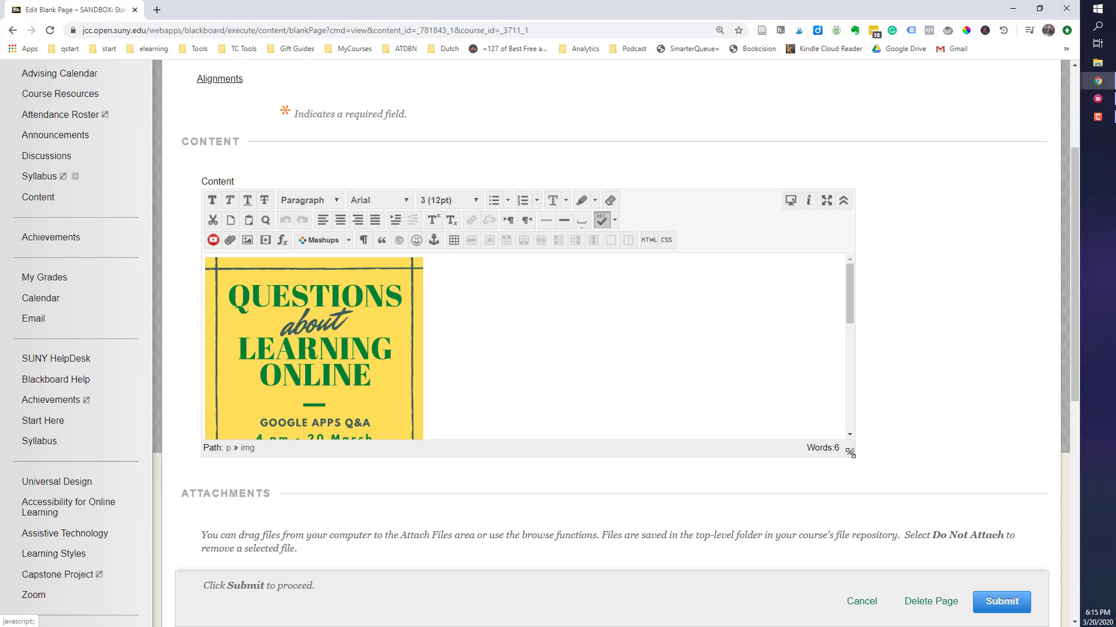
{"action": "left_click_drag", "start_coordinate": [850, 452], "coordinate": [860, 563]}
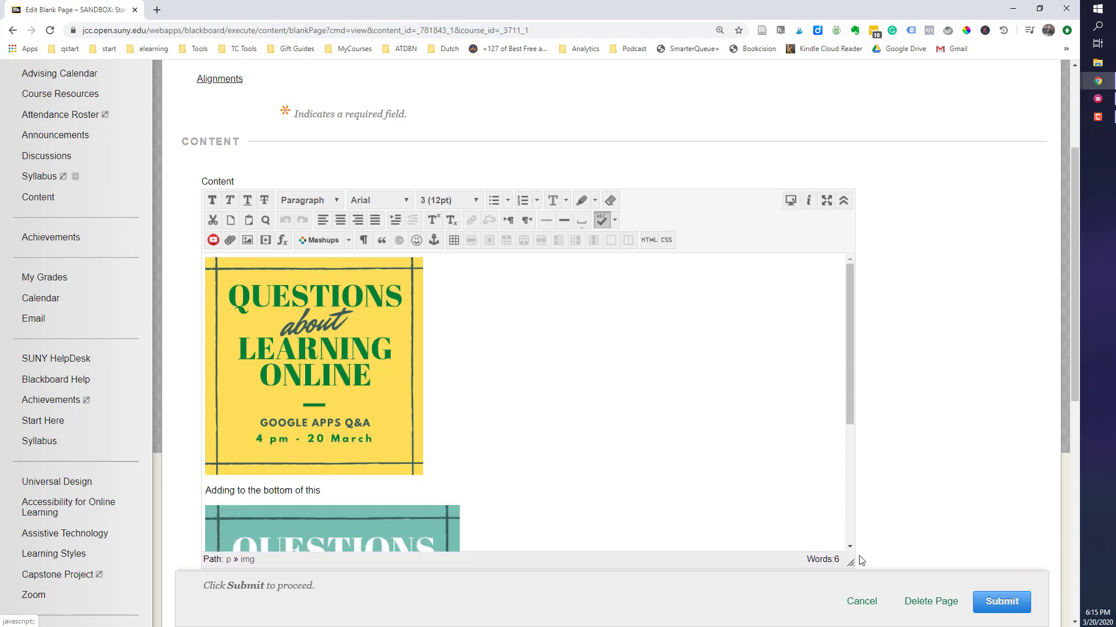
{"action": "left_click_drag", "start_coordinate": [1072, 338], "coordinate": [1076, 413]}
{"action": "left_click_drag", "start_coordinate": [852, 445], "coordinate": [874, 596]}
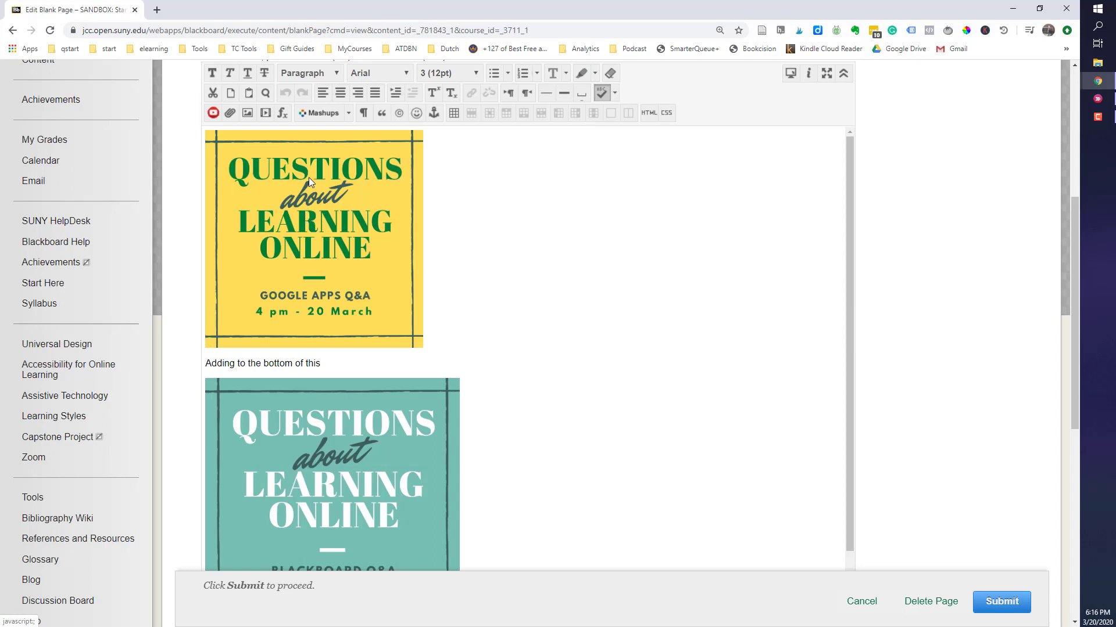
- In the yellow top image's Appearance settings, change width to 100 px and update
{"action": "right_click", "coordinate": [311, 221]}
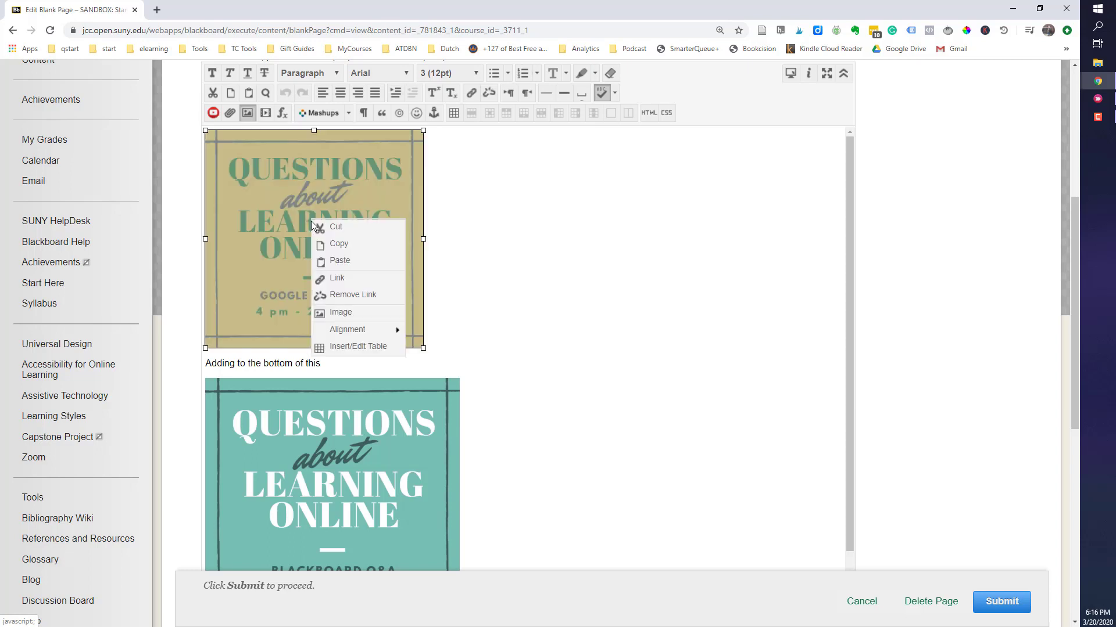
{"action": "left_click", "coordinate": [342, 312]}
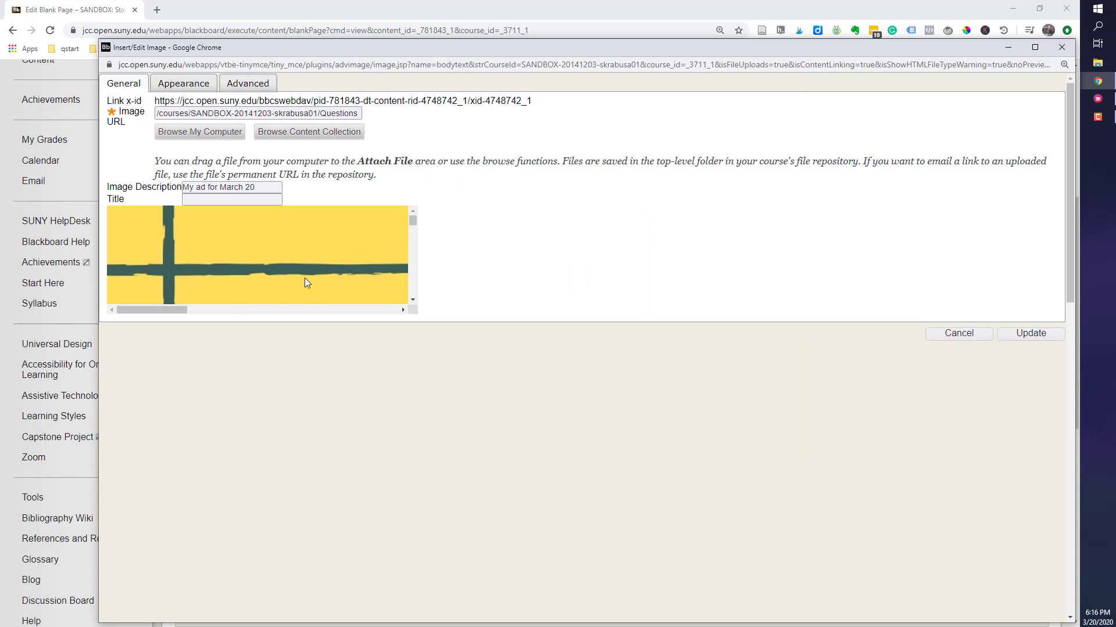
{"action": "left_click", "coordinate": [182, 87]}
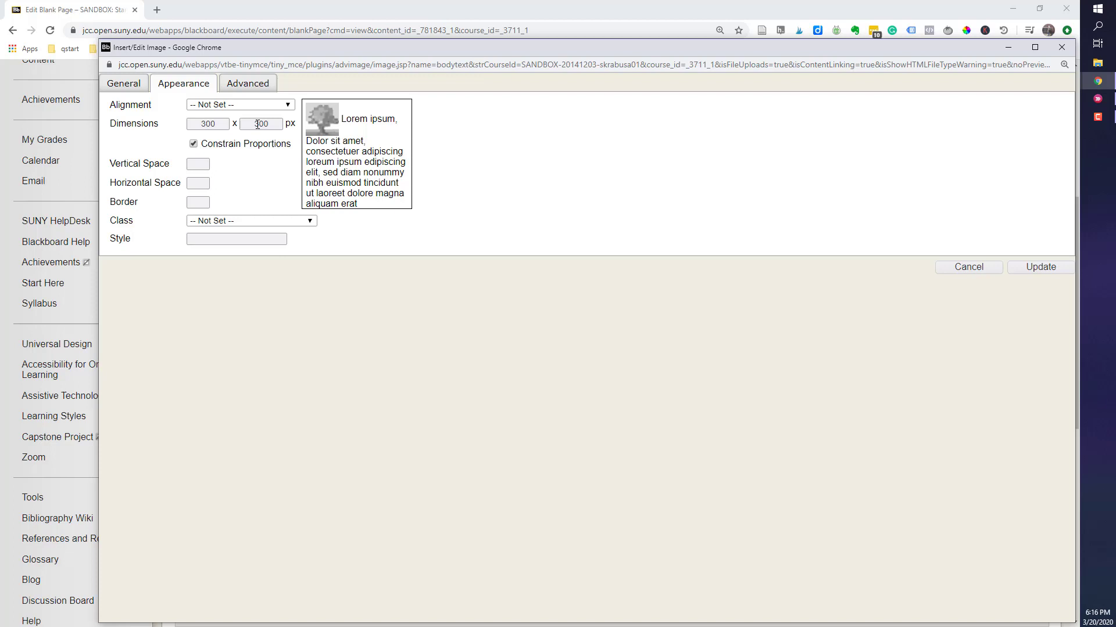
{"action": "left_click_drag", "start_coordinate": [202, 125], "coordinate": [207, 125]}
{"action": "type", "text": "1"}
{"action": "key", "text": "Tab"}
{"action": "left_click", "coordinate": [1040, 267]}
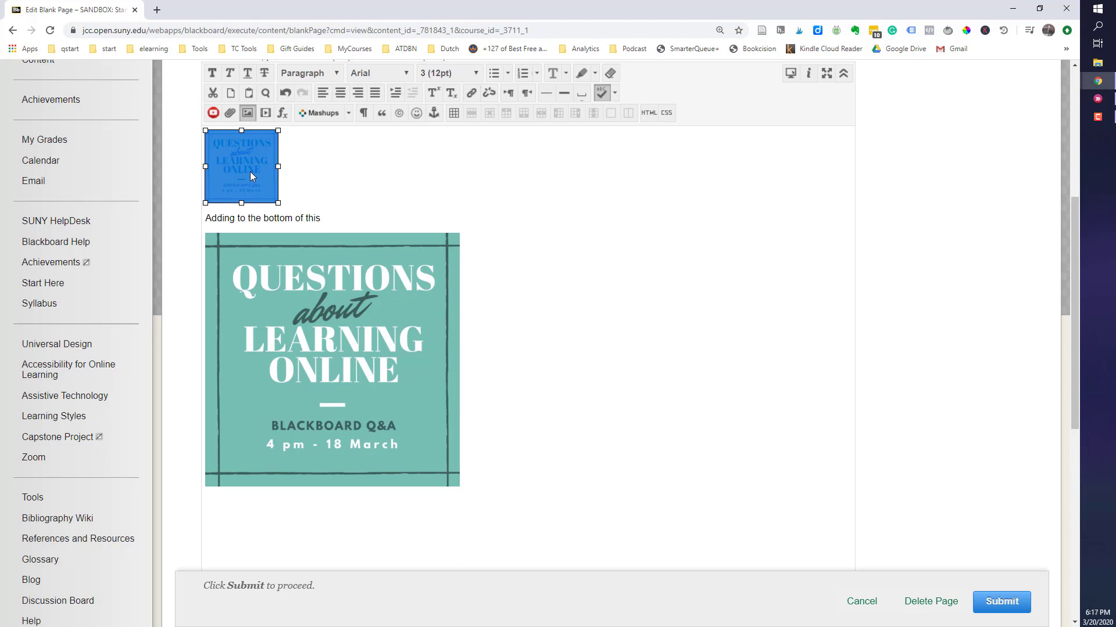
{"action": "left_click", "coordinate": [307, 221]}
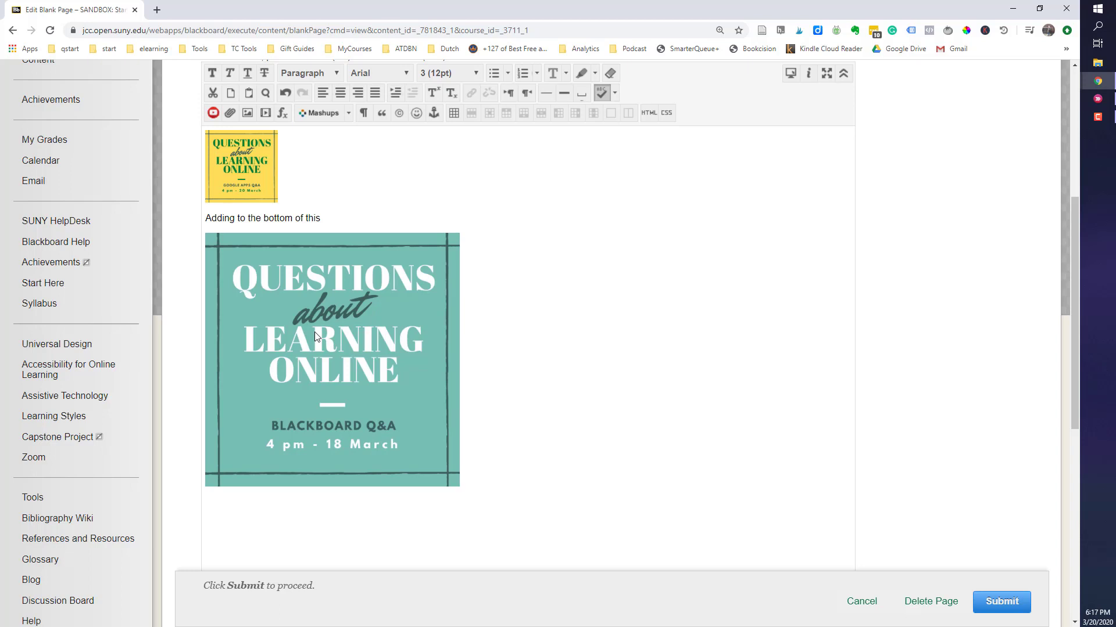
- Change the teal image's width from 350 to 200 with Constrain Proportions on, and update
{"action": "right_click", "coordinate": [325, 354]}
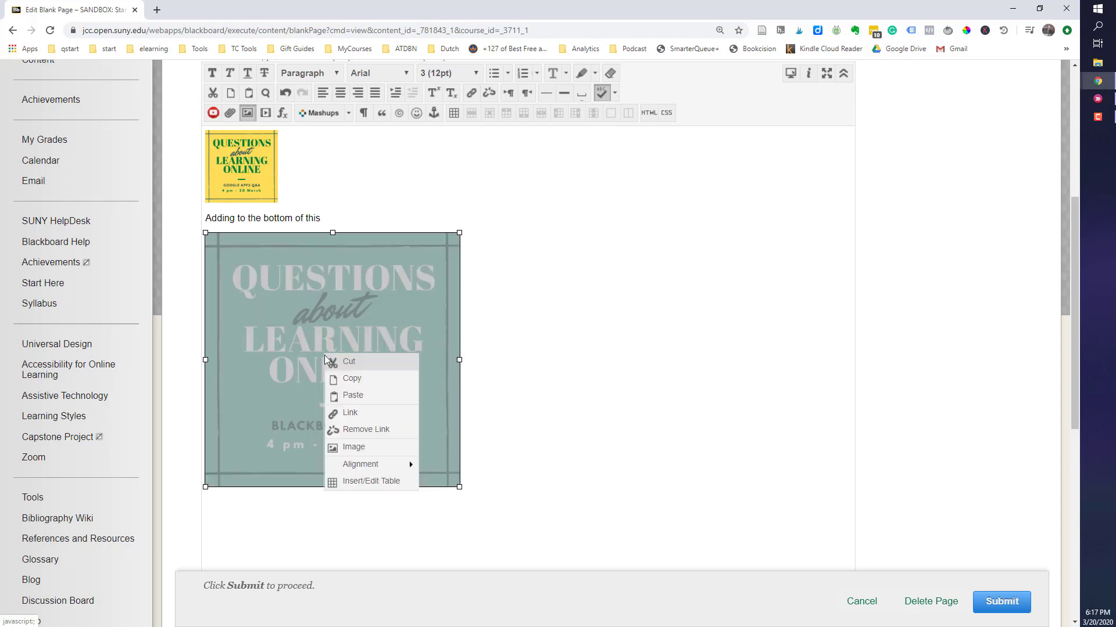
{"action": "left_click", "coordinate": [354, 447]}
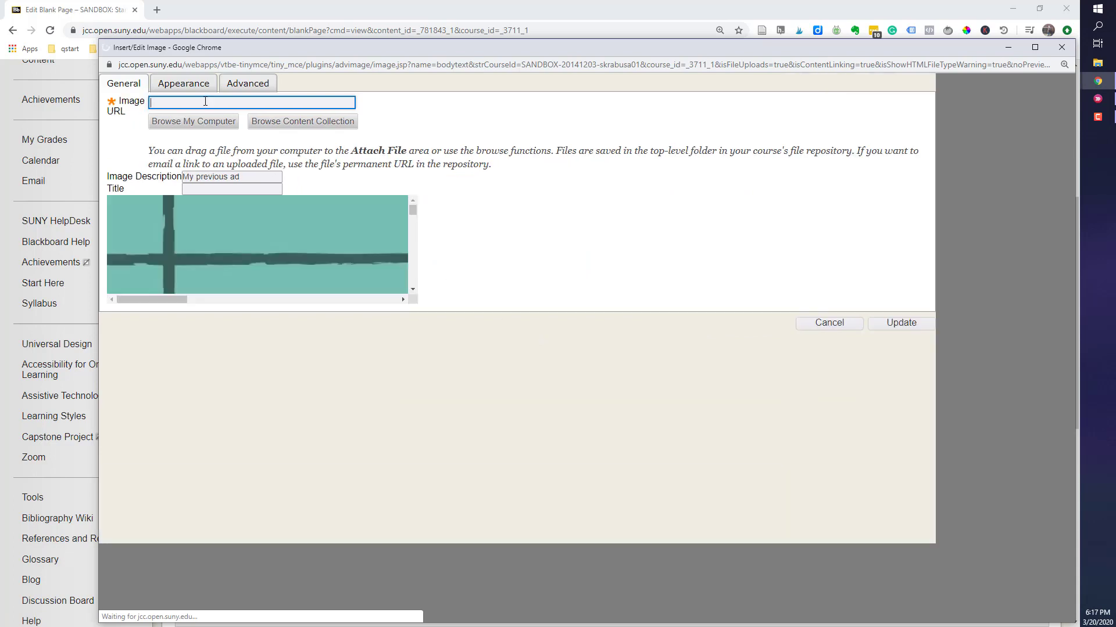
{"action": "left_click", "coordinate": [183, 86]}
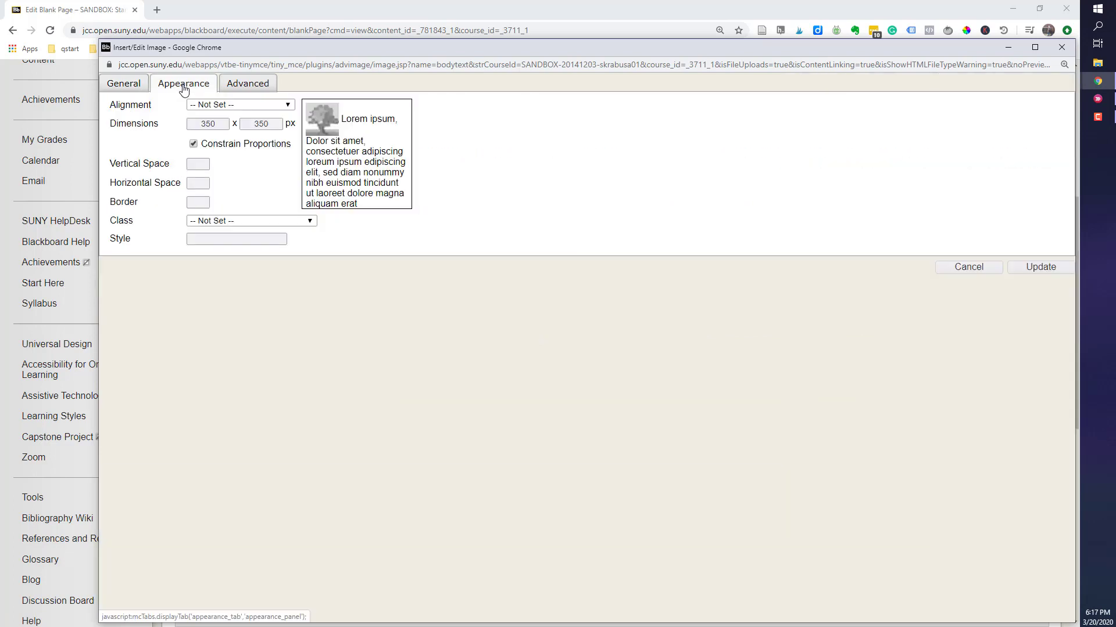
{"action": "double_click", "coordinate": [190, 123]}
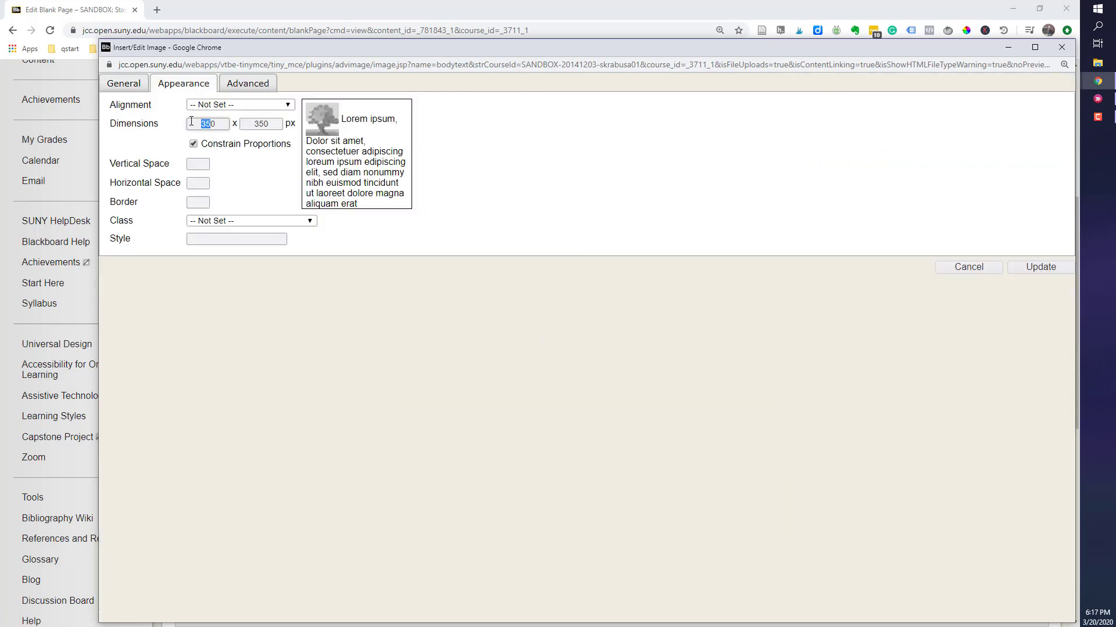
{"action": "type", "text": "200"}
{"action": "left_click", "coordinate": [233, 144]}
{"action": "left_click", "coordinate": [194, 146]}
{"action": "left_click", "coordinate": [1043, 268]}
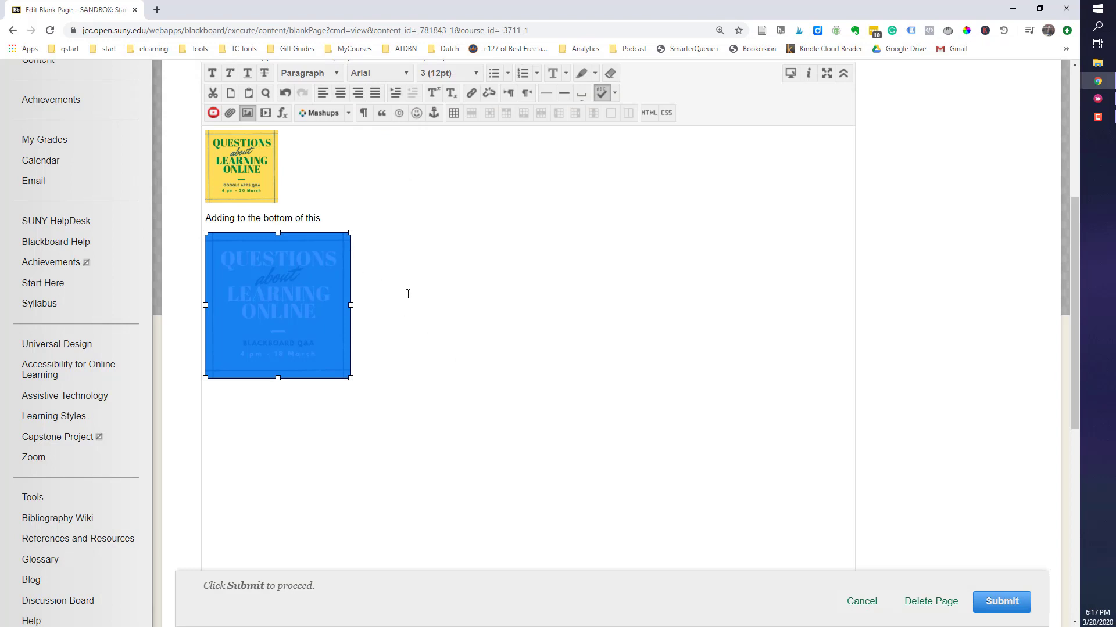
- Submit the Edit Blank Page form to save the article
{"action": "left_click", "coordinate": [1001, 602]}
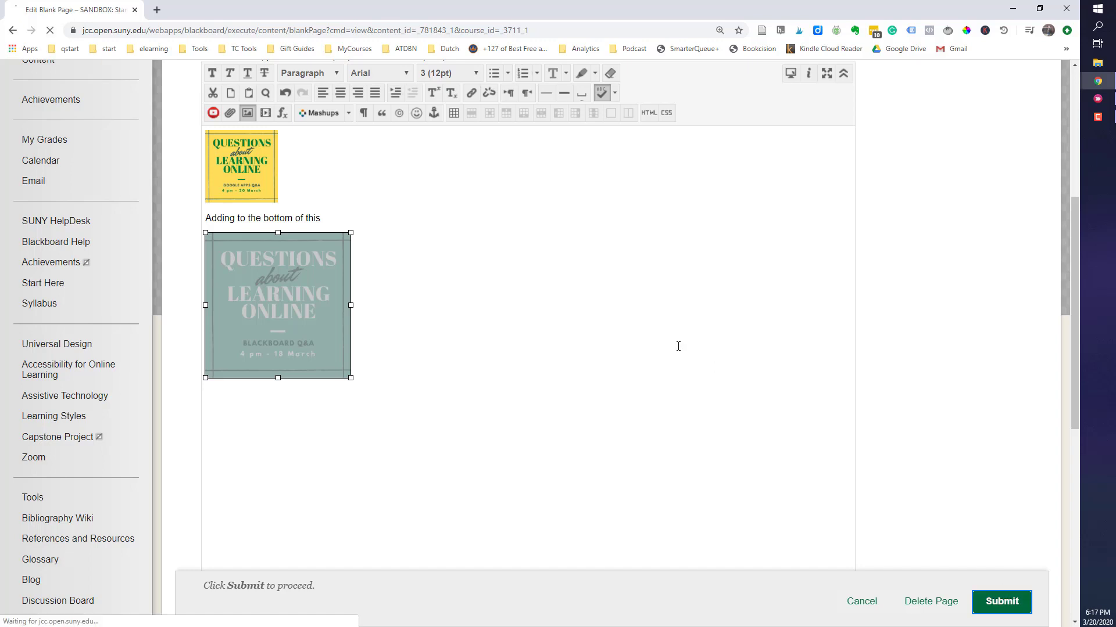